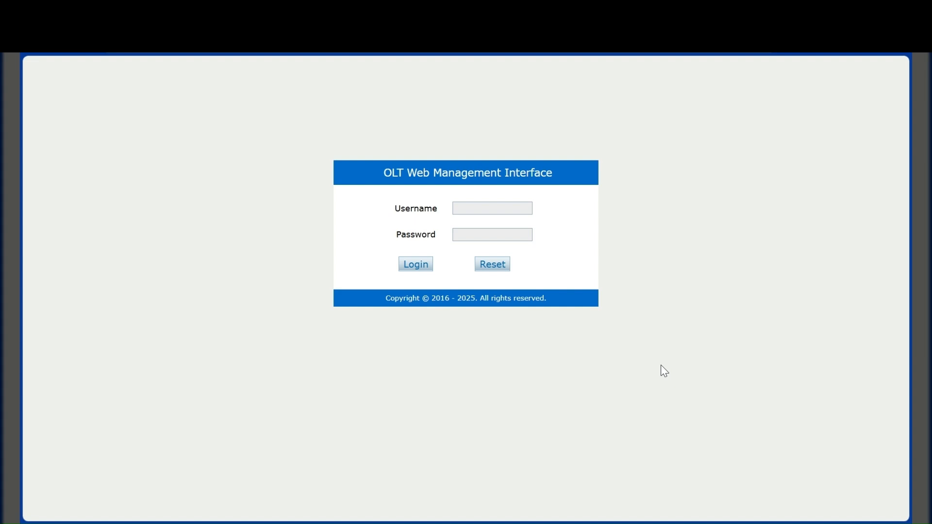
Step: Log in with the administrator username and its password to reach the Device Information page
{"action": "left_click", "coordinate": [513, 207]}
{"action": "type", "text": "admin"}
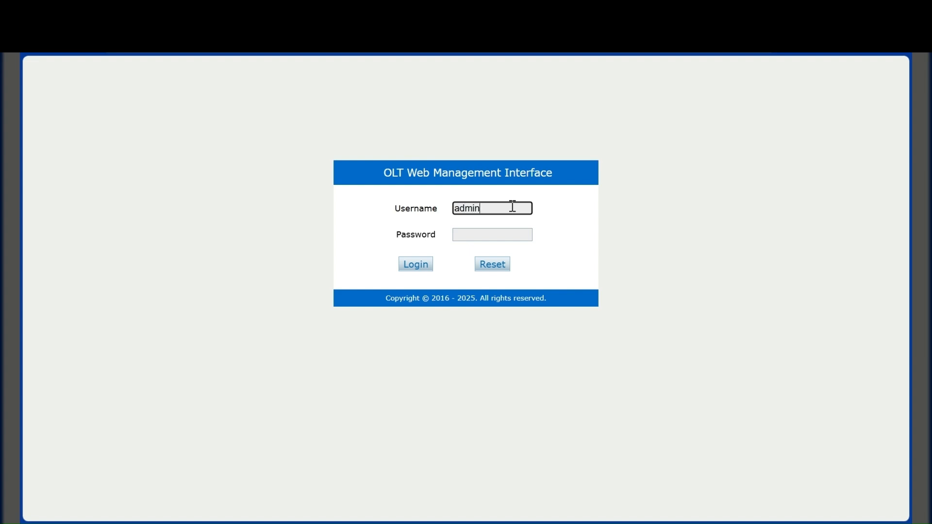
{"action": "key", "text": "Tab"}
{"action": "type", "text": "admin"}
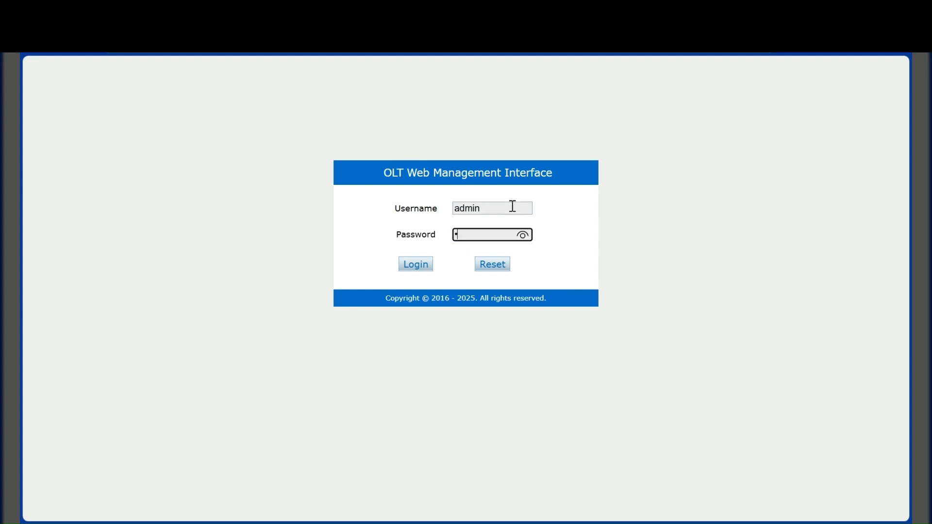
{"action": "type", "text": "12345"}
{"action": "key", "text": "Return"}
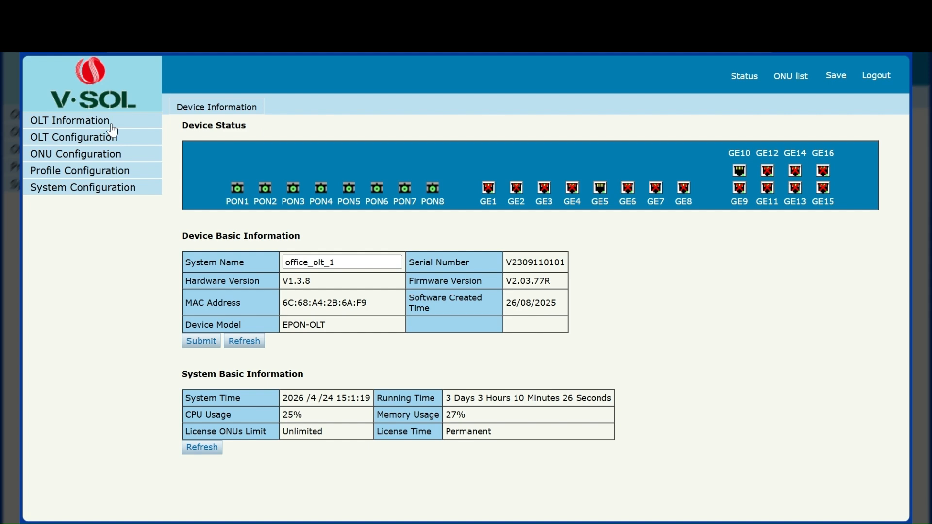
Step: Open OLT Configuration > Uplink Port and highlight GE5's temperature and voltage readings
{"action": "left_click", "coordinate": [89, 138]}
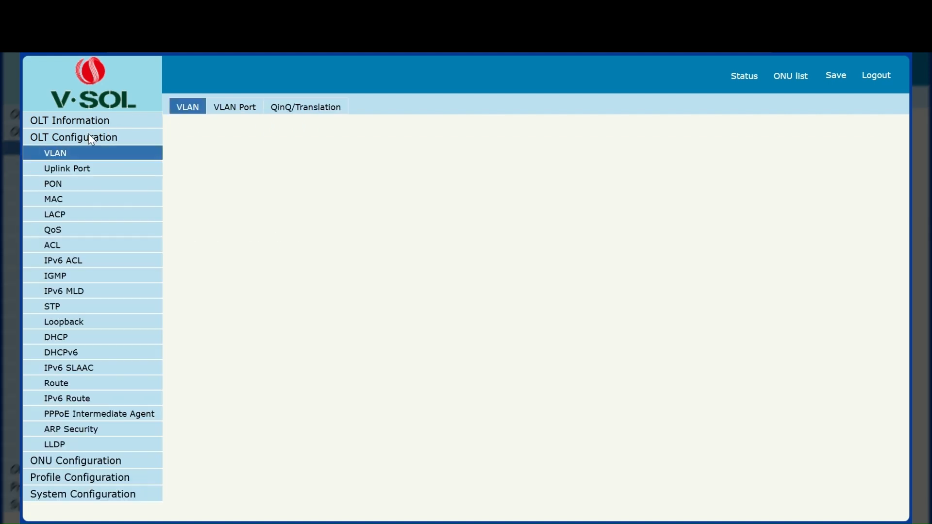
{"action": "left_click", "coordinate": [96, 169]}
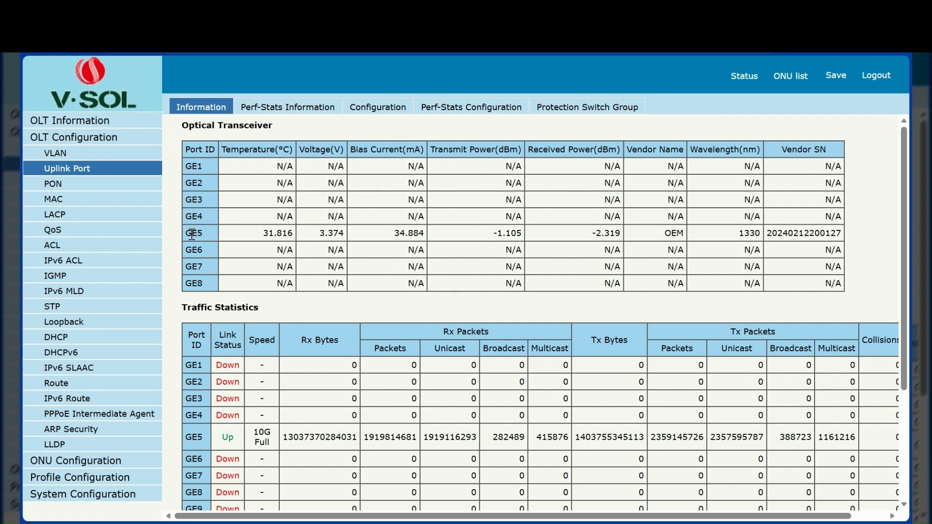
{"action": "left_click_drag", "start_coordinate": [250, 233], "coordinate": [848, 234]}
{"action": "left_click", "coordinate": [252, 237]}
Step: Highlight GE5's bias current, transmit power and received power values in turn
{"action": "left_click_drag", "start_coordinate": [394, 233], "coordinate": [413, 233]}
{"action": "left_click", "coordinate": [412, 233]}
{"action": "left_click_drag", "start_coordinate": [492, 234], "coordinate": [501, 235]}
{"action": "left_click", "coordinate": [587, 236]}
{"action": "left_click_drag", "start_coordinate": [593, 236], "coordinate": [602, 237]}
{"action": "left_click", "coordinate": [662, 237]}
{"action": "left_click_drag", "start_coordinate": [739, 235], "coordinate": [760, 240]}
{"action": "left_click_drag", "start_coordinate": [590, 235], "coordinate": [621, 235]}
{"action": "left_click", "coordinate": [630, 237]}
{"action": "scroll", "coordinate": [383, 208], "scroll_direction": "down", "scroll_amount": 3}
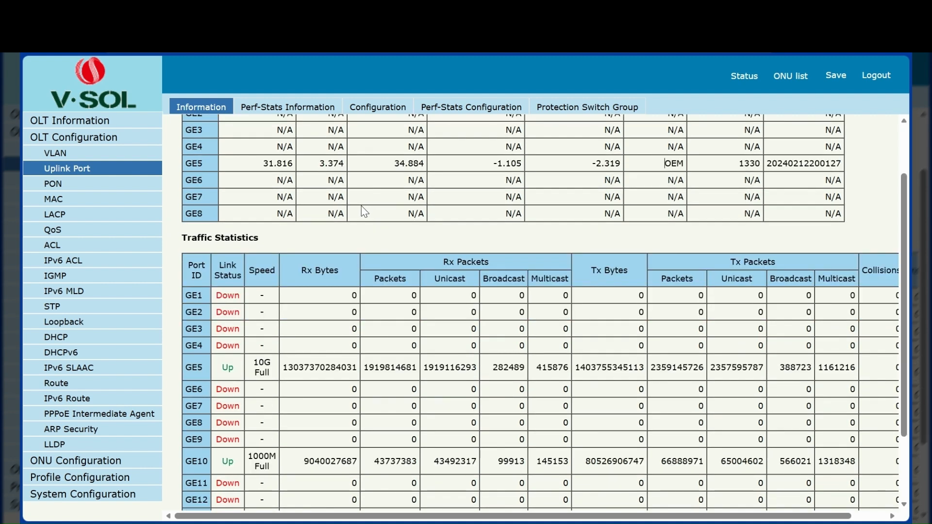
{"action": "scroll", "coordinate": [364, 212], "scroll_direction": "down", "scroll_amount": 4}
{"action": "left_click_drag", "start_coordinate": [221, 277], "coordinate": [261, 278]}
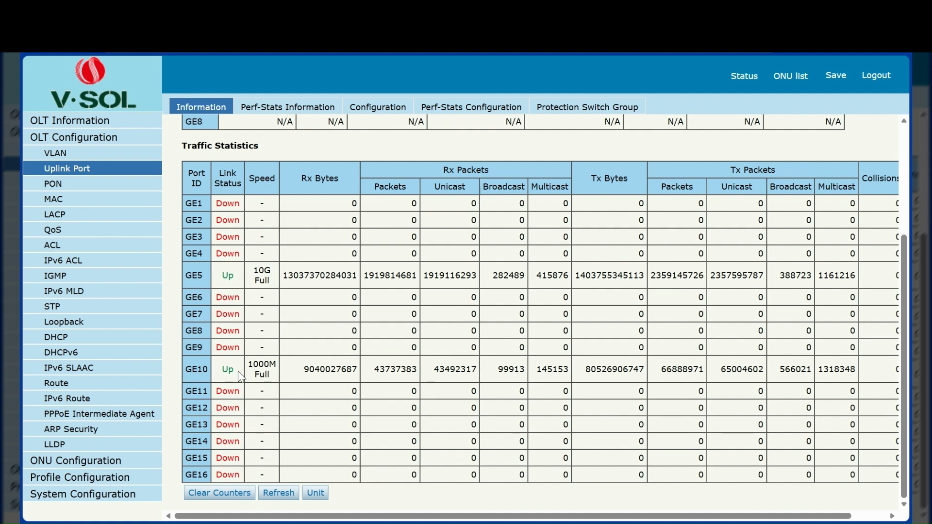
{"action": "left_click_drag", "start_coordinate": [251, 364], "coordinate": [265, 375]}
{"action": "scroll", "coordinate": [218, 340], "scroll_direction": "up", "scroll_amount": 3}
{"action": "scroll", "coordinate": [208, 287], "scroll_direction": "up", "scroll_amount": 1}
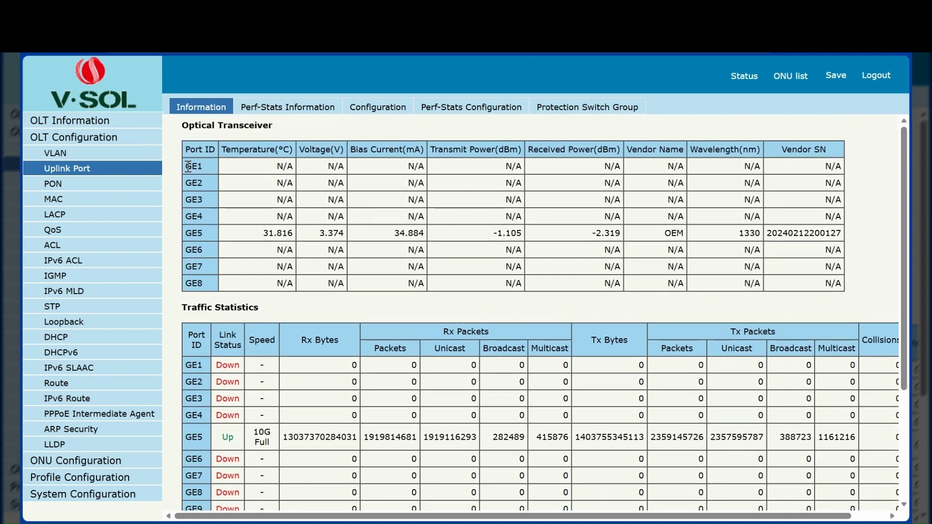
{"action": "left_click_drag", "start_coordinate": [190, 163], "coordinate": [205, 286]}
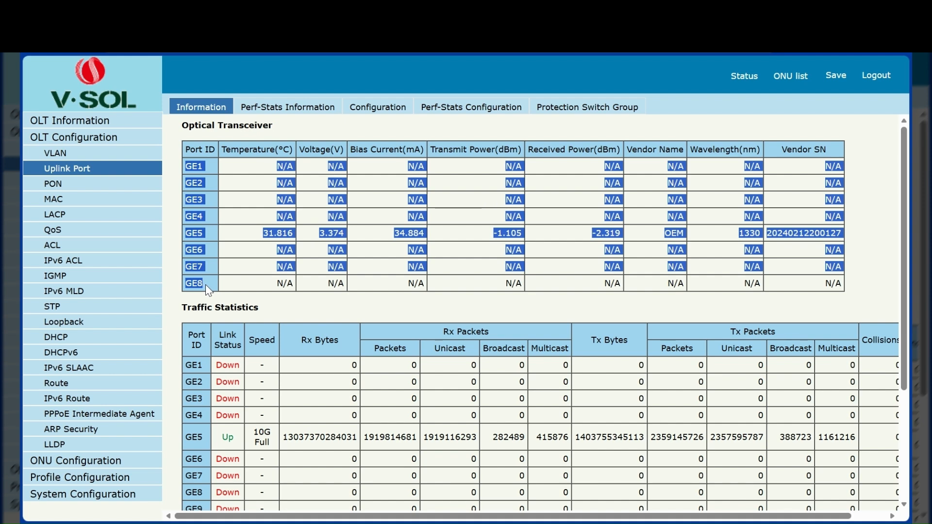
{"action": "left_click", "coordinate": [289, 306]}
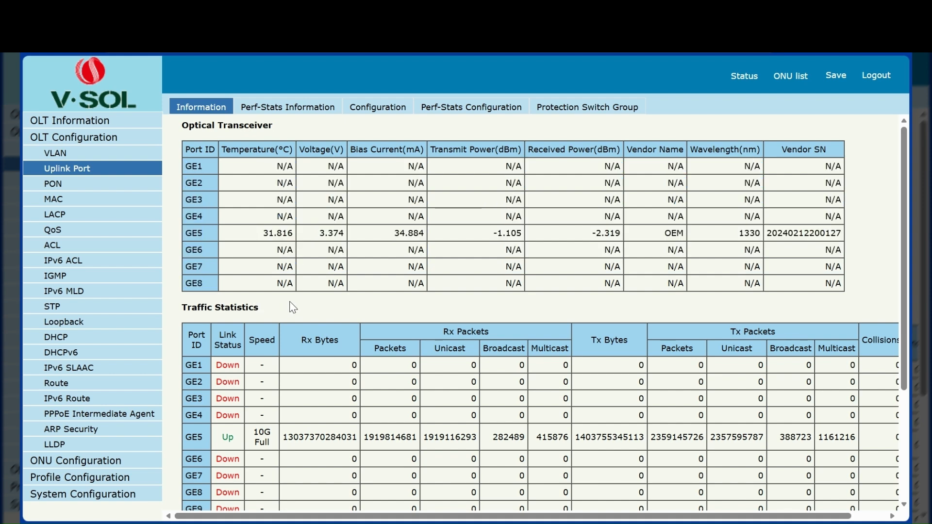
Step: Open the PON port information page and highlight the Transmit Power and Vendor Name column headings
{"action": "left_click", "coordinate": [65, 188]}
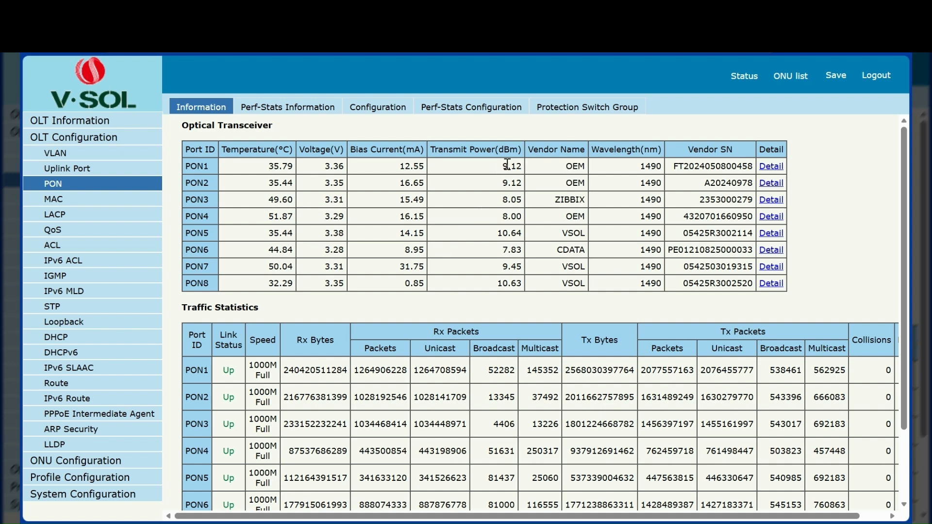
{"action": "left_click_drag", "start_coordinate": [430, 150], "coordinate": [496, 153]}
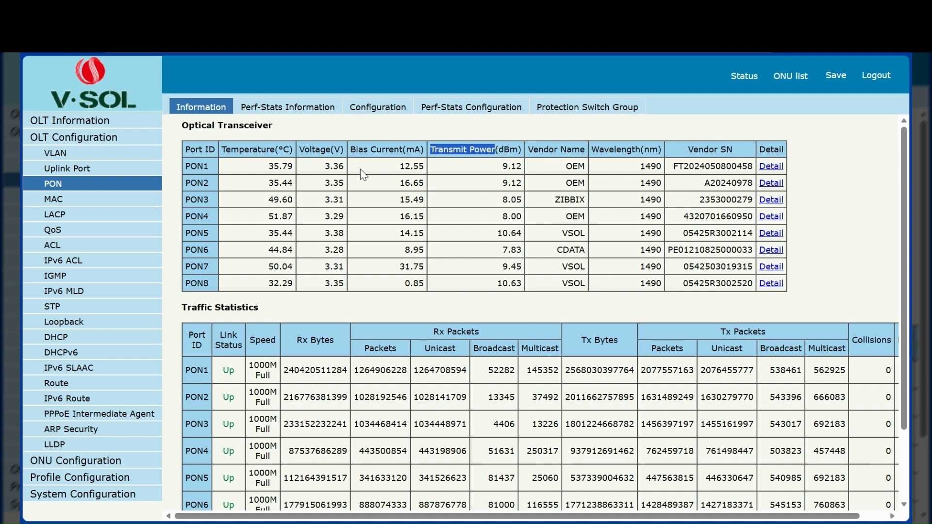
{"action": "left_click_drag", "start_coordinate": [527, 149], "coordinate": [584, 155]}
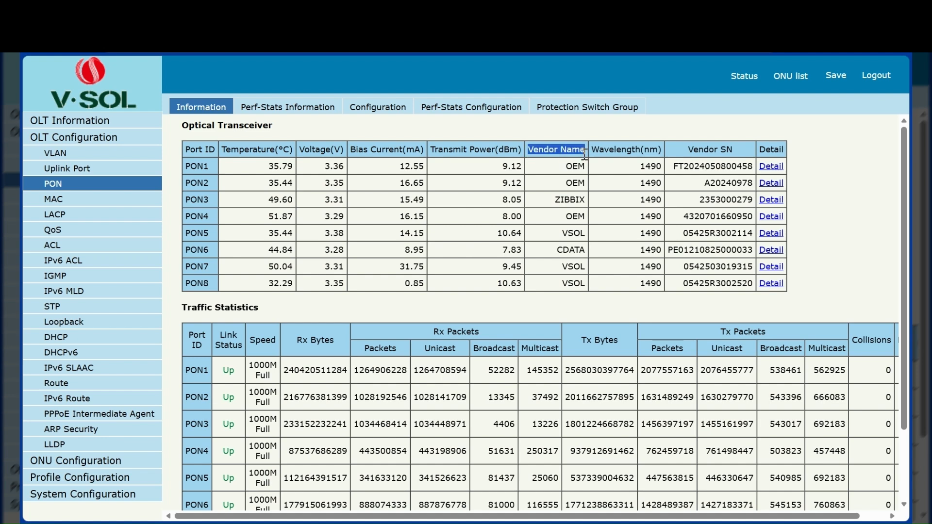
{"action": "left_click", "coordinate": [559, 136]}
Step: Highlight PON1's 1490 wavelength, its port name and its vendor name OEM
{"action": "left_click_drag", "start_coordinate": [642, 166], "coordinate": [661, 170]}
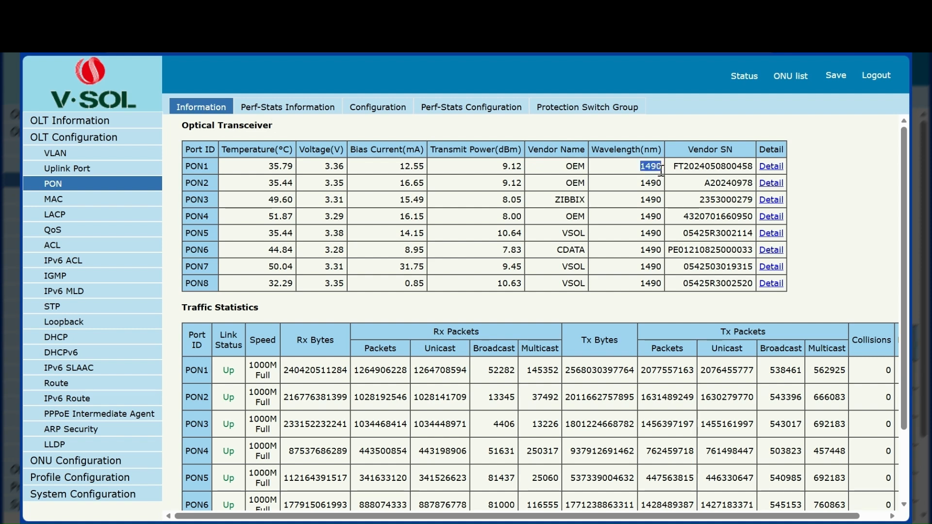
{"action": "left_click", "coordinate": [651, 183]}
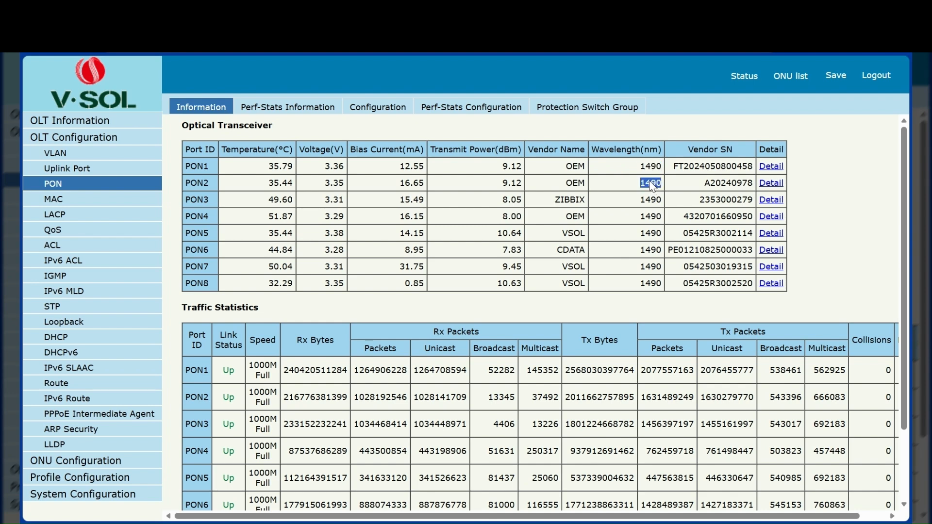
{"action": "left_click", "coordinate": [616, 129]}
{"action": "double_click", "coordinate": [191, 167]}
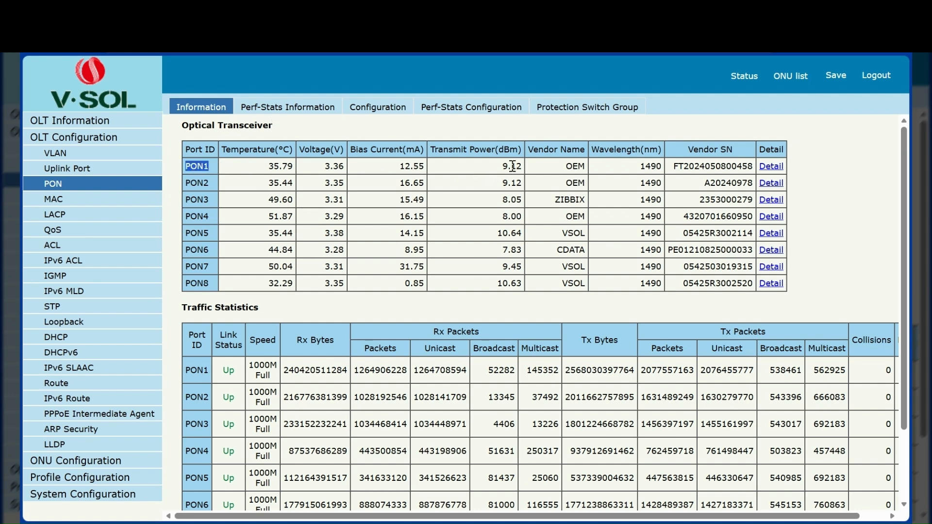
{"action": "double_click", "coordinate": [569, 167]}
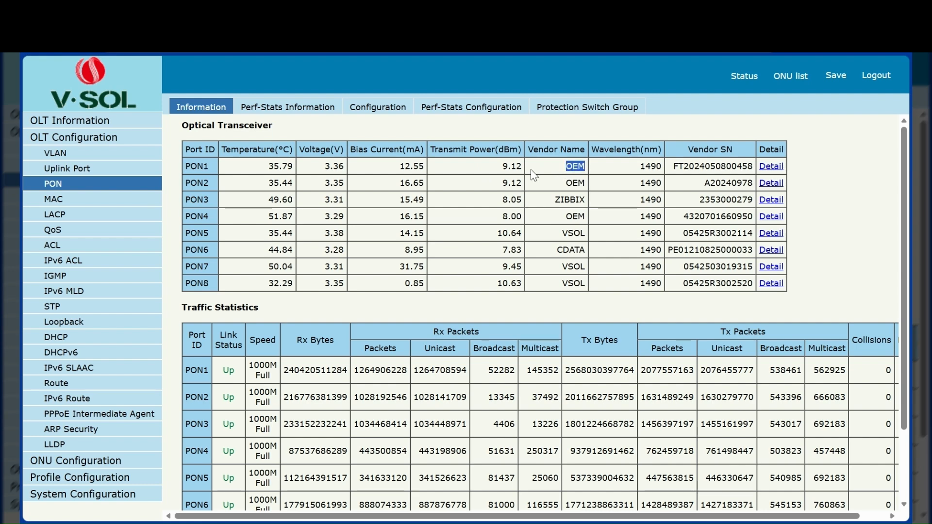
{"action": "left_click", "coordinate": [507, 166]}
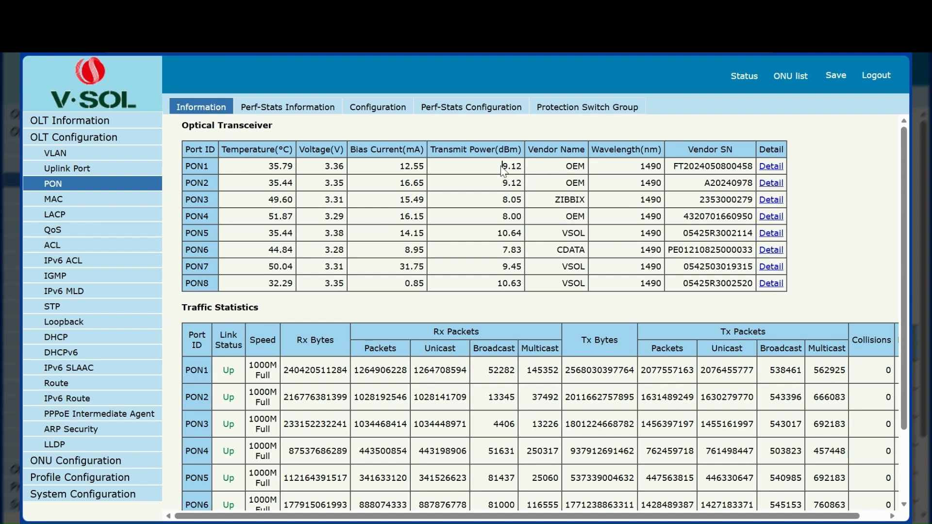
{"action": "left_click_drag", "start_coordinate": [566, 166], "coordinate": [586, 183]}
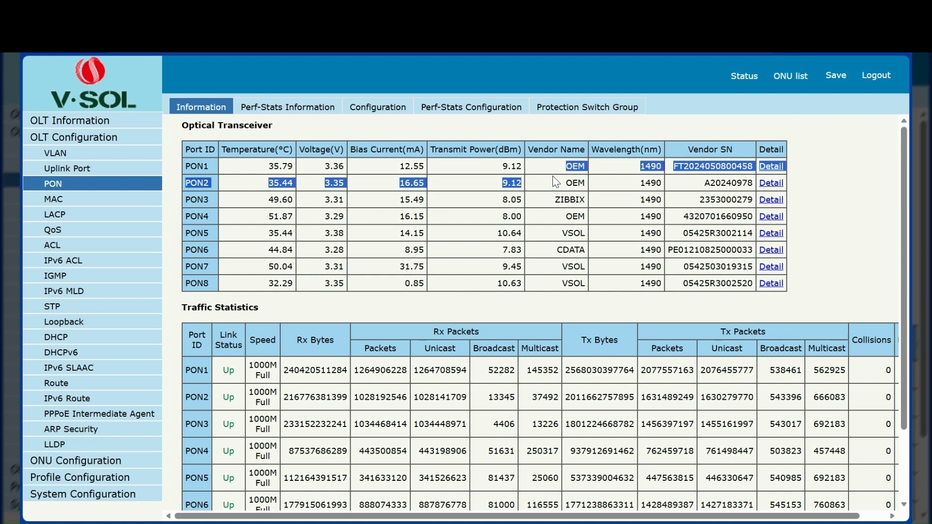
{"action": "double_click", "coordinate": [512, 166]}
{"action": "double_click", "coordinate": [513, 183]}
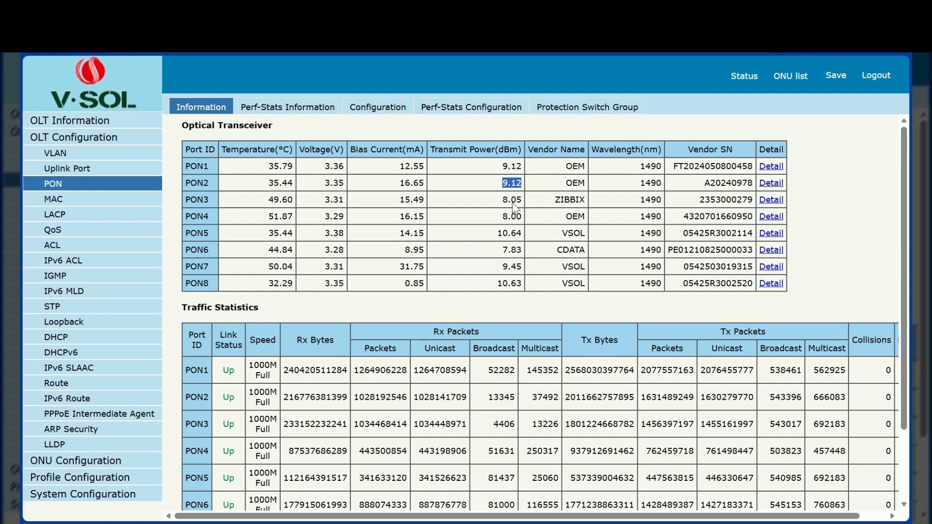
{"action": "double_click", "coordinate": [513, 201]}
{"action": "double_click", "coordinate": [511, 234]}
{"action": "double_click", "coordinate": [509, 250]}
{"action": "double_click", "coordinate": [512, 266]}
{"action": "left_click", "coordinate": [546, 297]}
{"action": "double_click", "coordinate": [509, 284]}
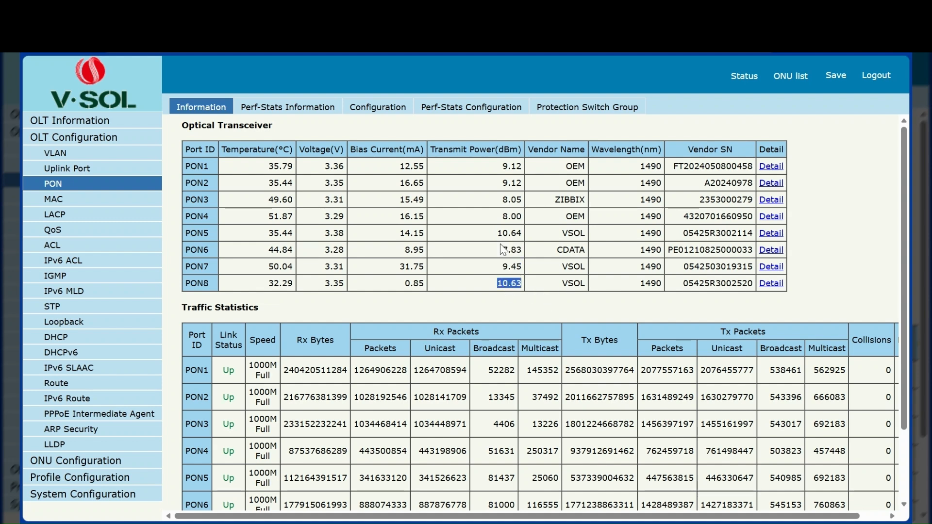
{"action": "double_click", "coordinate": [507, 233]}
{"action": "left_click_drag", "start_coordinate": [503, 284], "coordinate": [506, 285]}
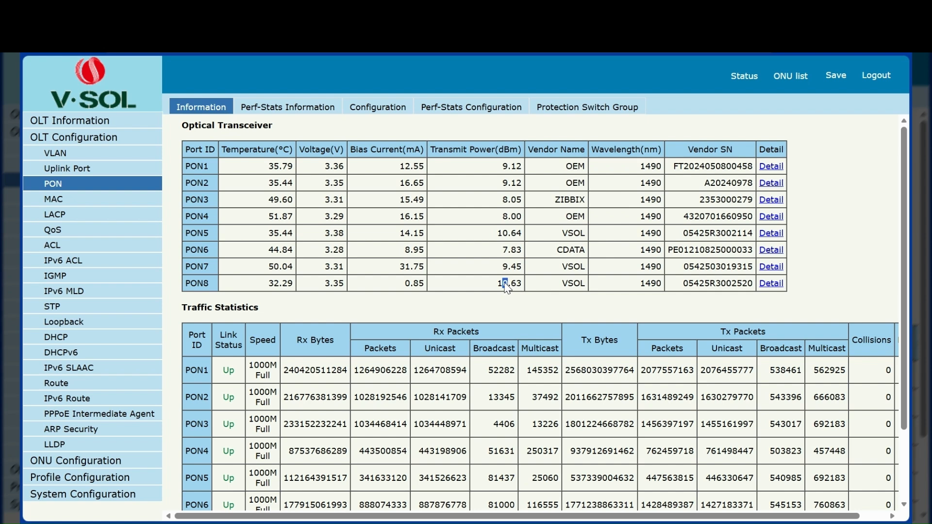
{"action": "double_click", "coordinate": [504, 283]}
{"action": "double_click", "coordinate": [502, 235]}
{"action": "double_click", "coordinate": [505, 284]}
{"action": "left_click_drag", "start_coordinate": [497, 233], "coordinate": [501, 233]}
{"action": "double_click", "coordinate": [508, 235]}
{"action": "double_click", "coordinate": [510, 284]}
Step: Scroll through the PON traffic table, save the OLT configuration, then log out
{"action": "left_click", "coordinate": [567, 289]}
{"action": "scroll", "coordinate": [545, 260], "scroll_direction": "down", "scroll_amount": 2}
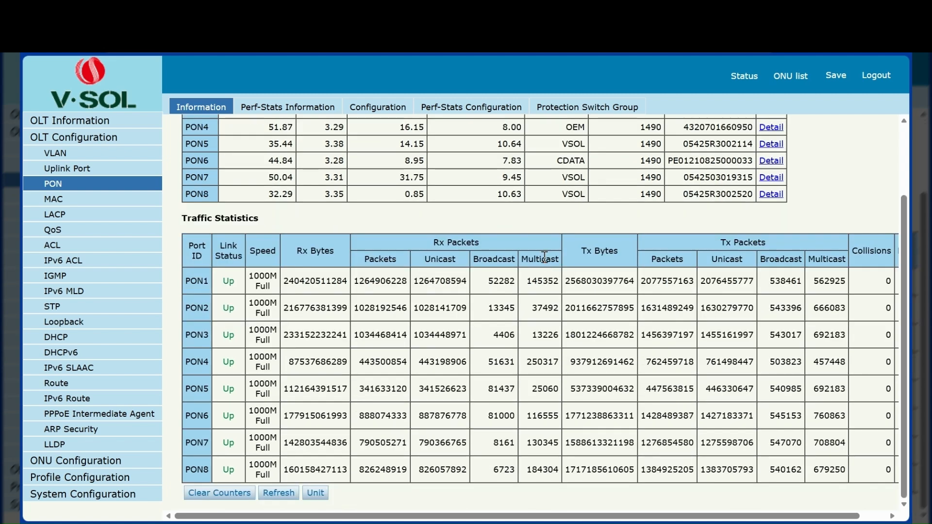
{"action": "scroll", "coordinate": [544, 257], "scroll_direction": "up", "scroll_amount": 2}
{"action": "left_click", "coordinate": [835, 76]}
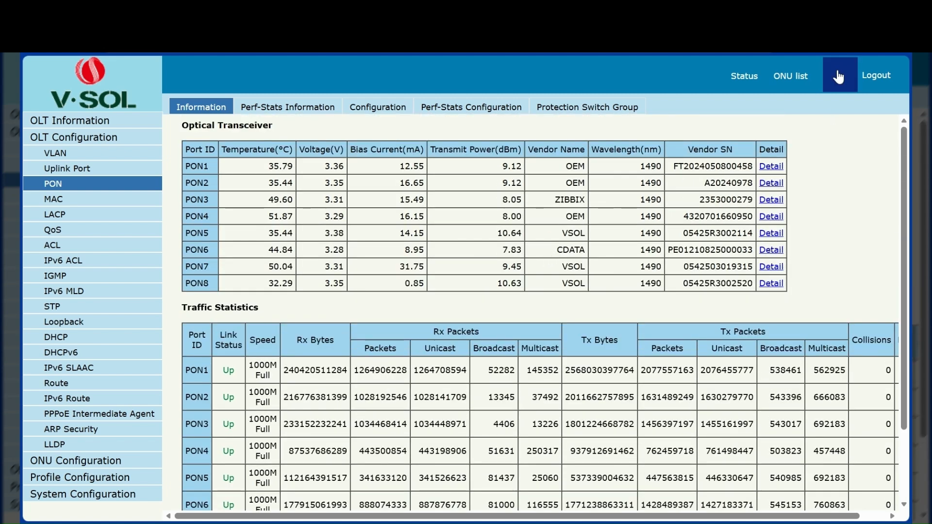
{"action": "left_click", "coordinate": [881, 77]}
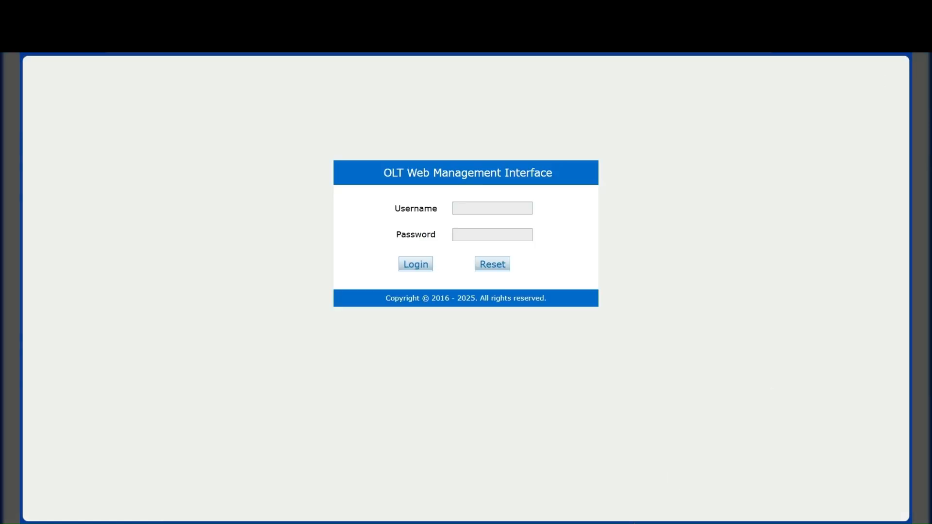